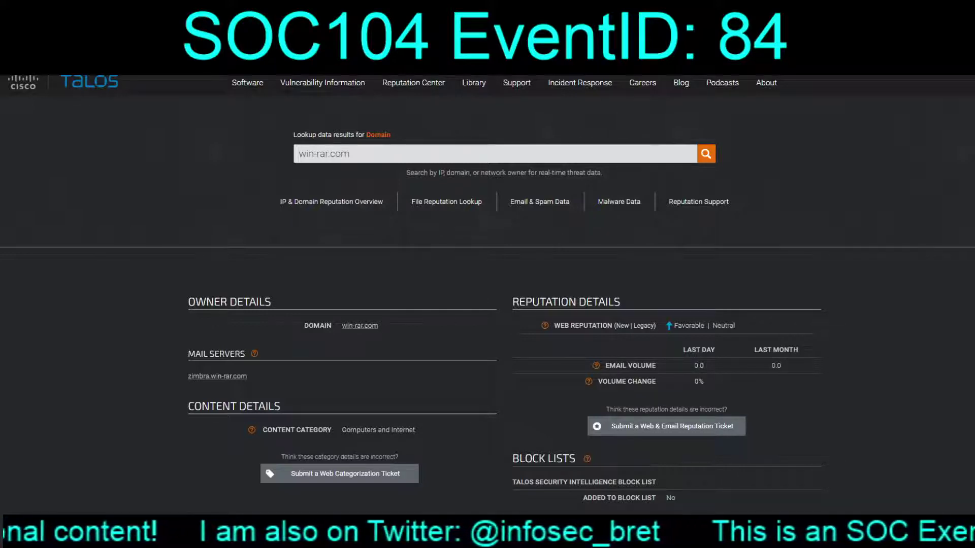
Move from the win-rar.com Talos reputation result to the Talos lookup for 51.195.68.163.
{"action": "key", "text": "ctrl+Tab"}
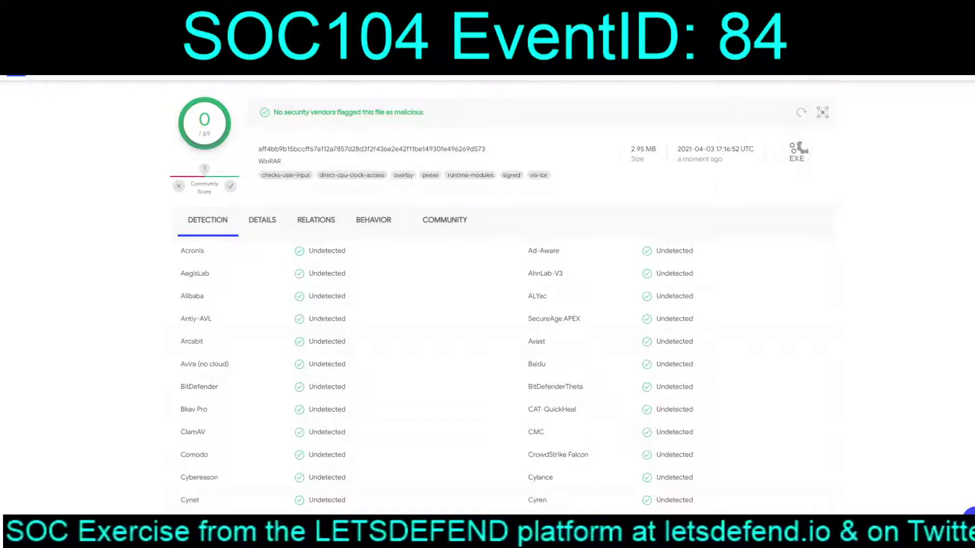
Verify the WinRAR file's MD5 c74862e16bcc2b0e02cadb7ab14e3cd6 and the clean 0/69 vendor results.
{"action": "left_click", "coordinate": [262, 221]}
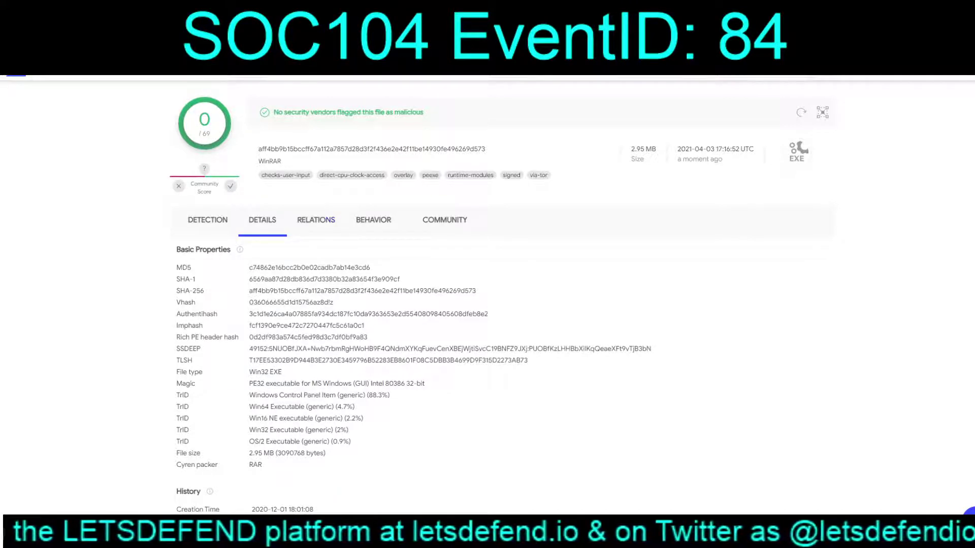
{"action": "double_click", "coordinate": [310, 267]}
{"action": "key", "text": "ctrl+c"}
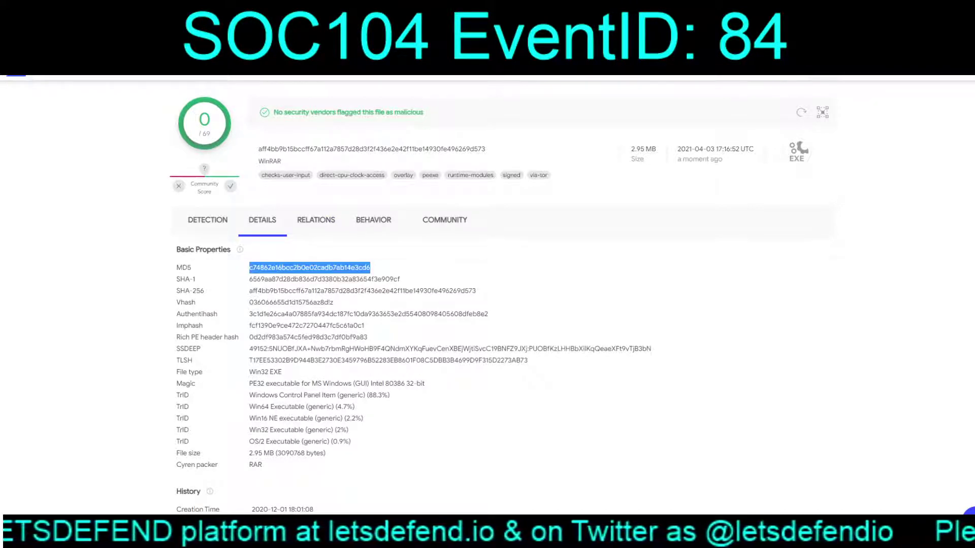
{"action": "left_click", "coordinate": [208, 220]}
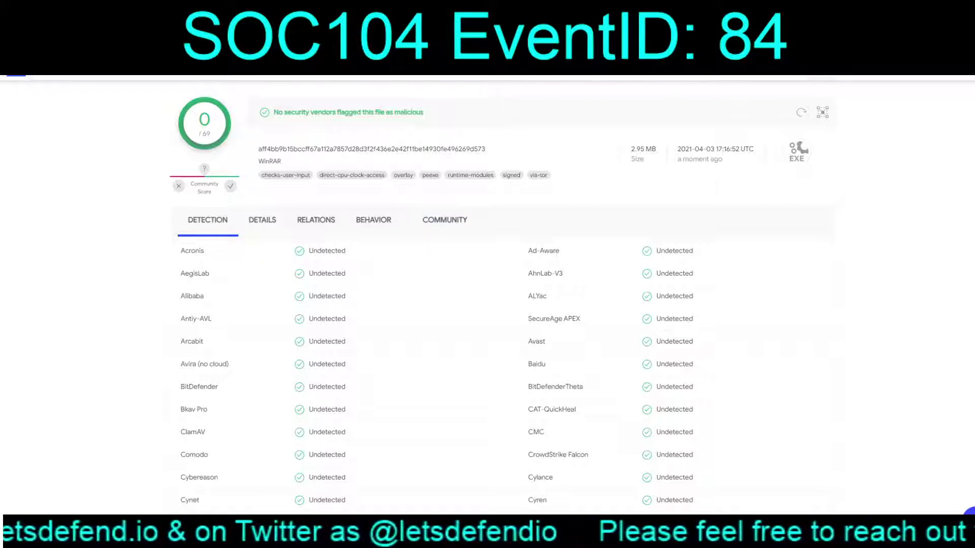
{"action": "scroll", "coordinate": [320, 315], "scroll_direction": "down", "scroll_amount": 1}
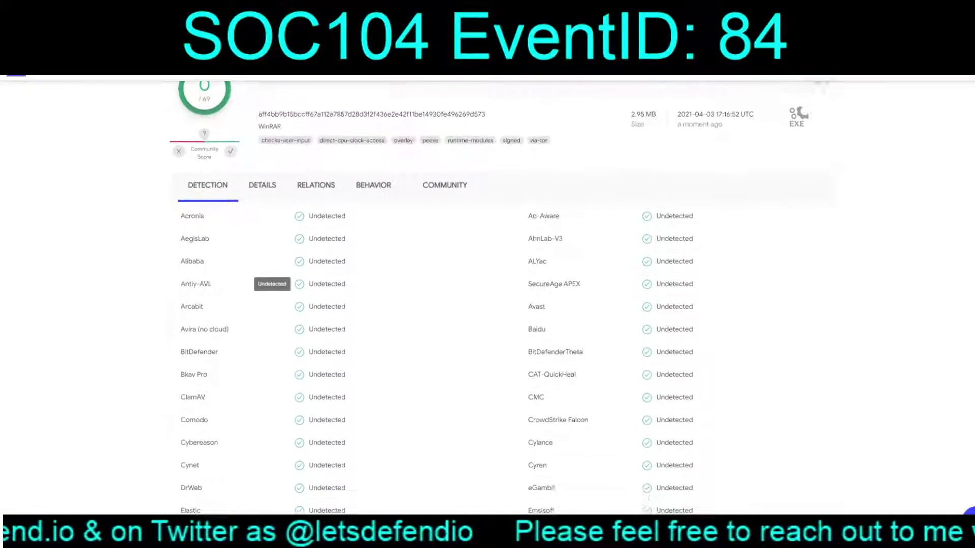
{"action": "scroll", "coordinate": [320, 315], "scroll_direction": "up", "scroll_amount": 1}
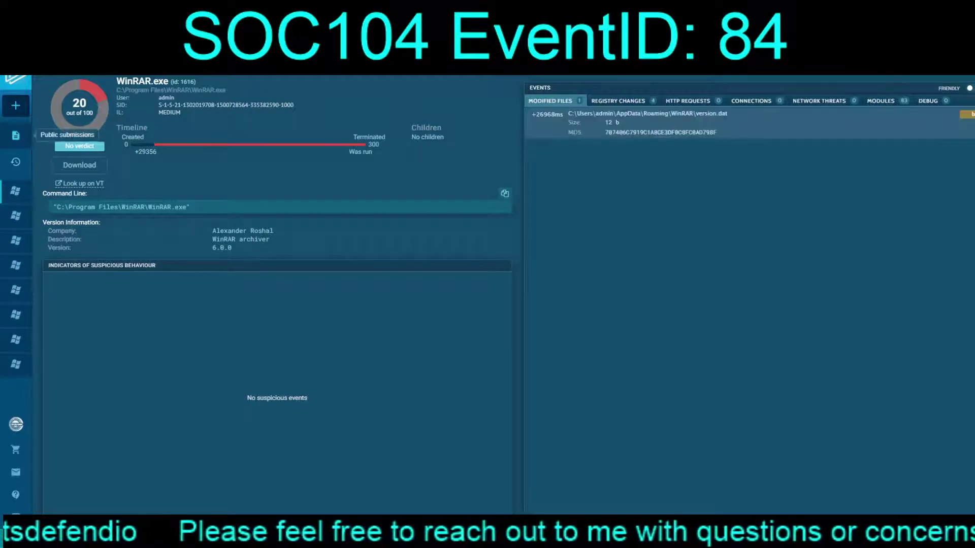
Search ANY.RUN public submissions for the alert's MD5 and open the first winrar600.exe analysis.
{"action": "left_click", "coordinate": [16, 136]}
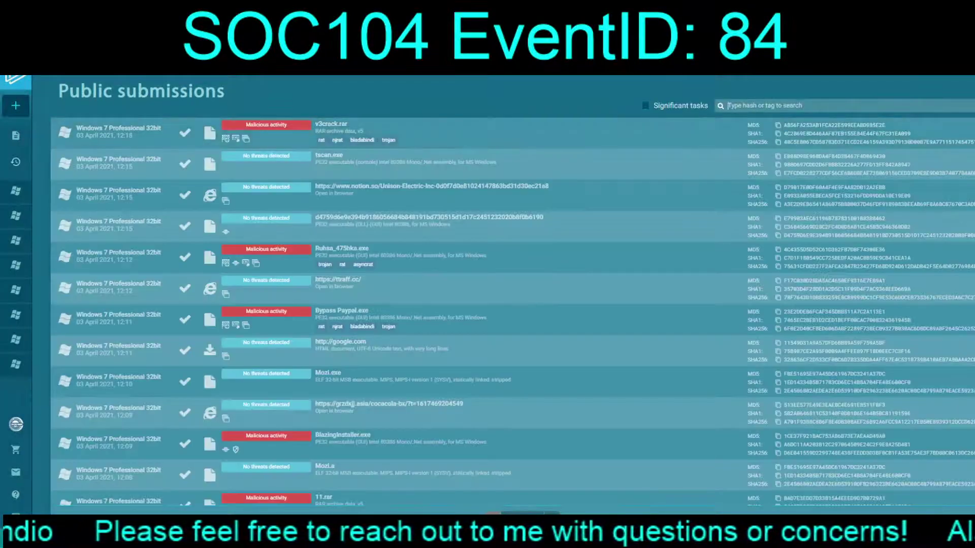
{"action": "key", "text": "ctrl+v"}
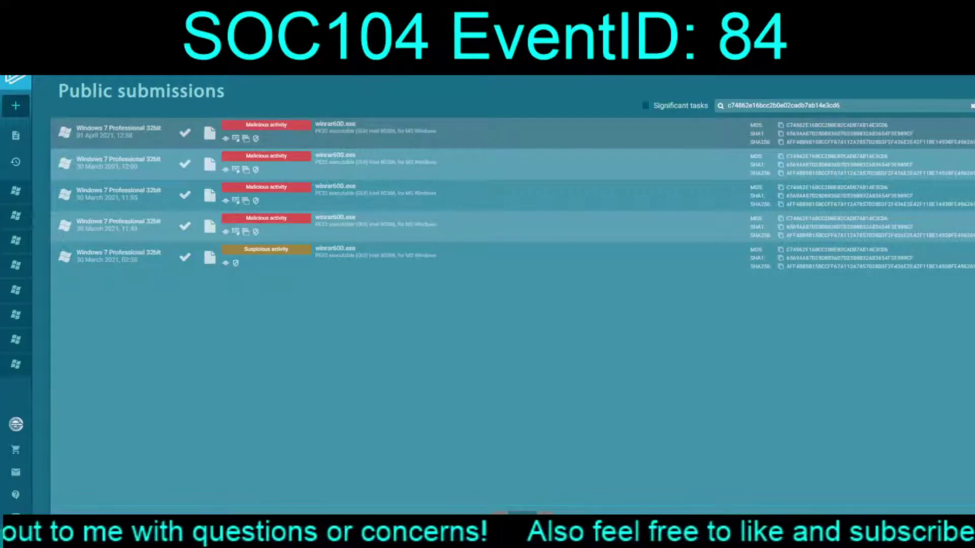
{"action": "left_click", "coordinate": [336, 133]}
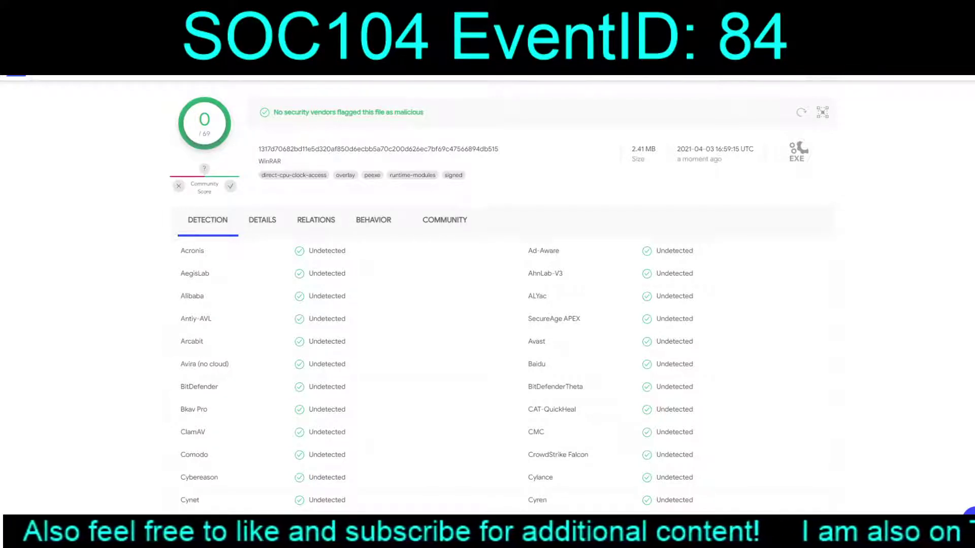
Review the whitelisted wrar600.exe report's indicators, signed certificates, screenshots and analysed processes.
{"action": "key", "text": "ctrl+Tab"}
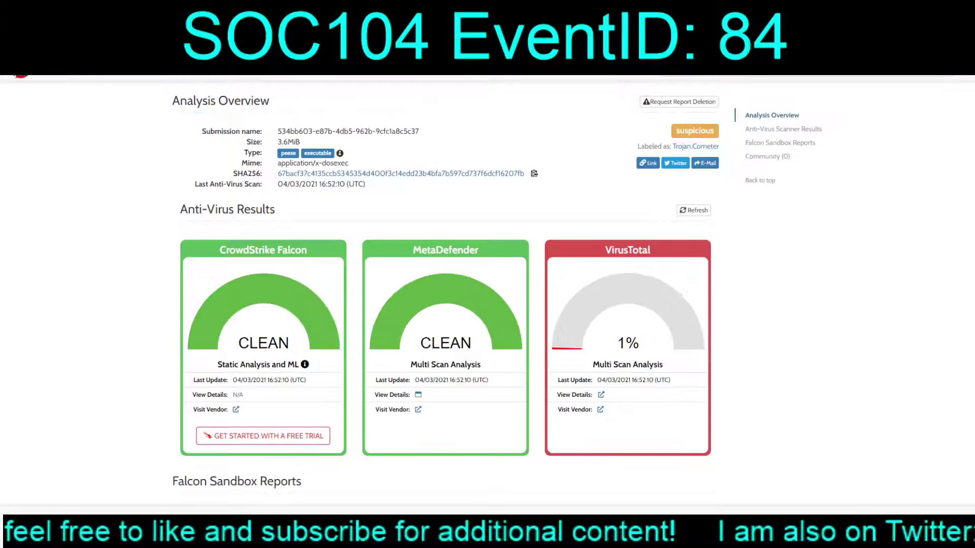
{"action": "mouse_move", "coordinate": [705, 71]}
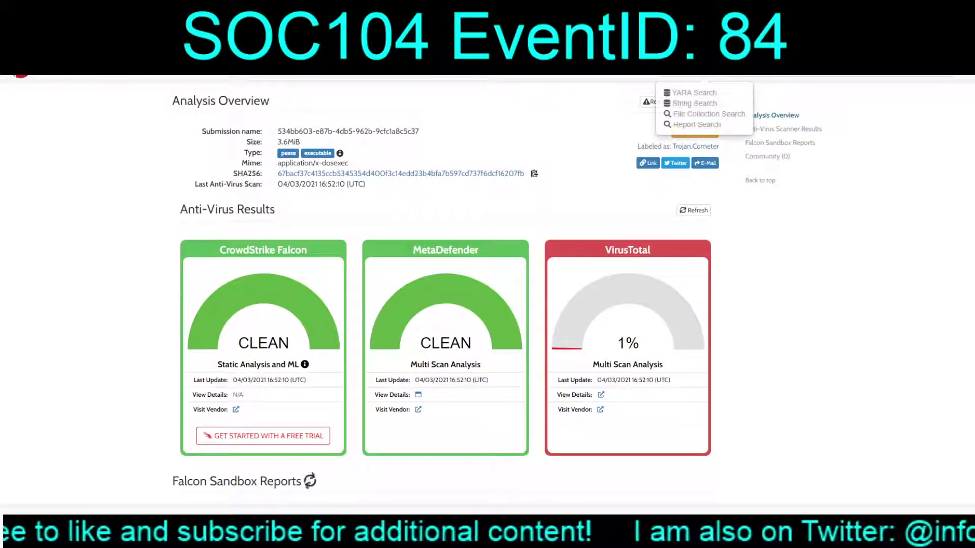
{"action": "key", "text": "ctrl+Tab"}
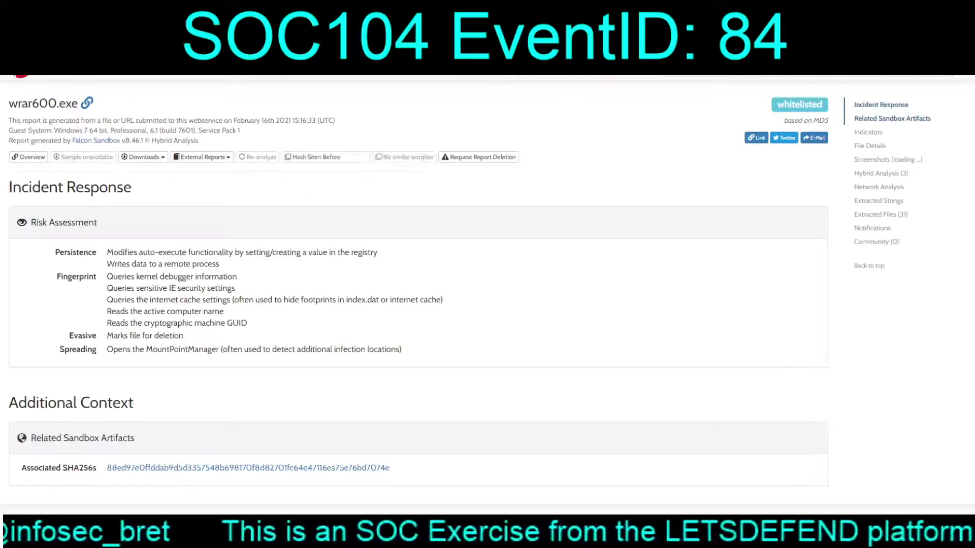
{"action": "scroll", "coordinate": [469, 284], "scroll_direction": "down", "scroll_amount": 1}
{"action": "scroll", "coordinate": [418, 316], "scroll_direction": "down", "scroll_amount": 12}
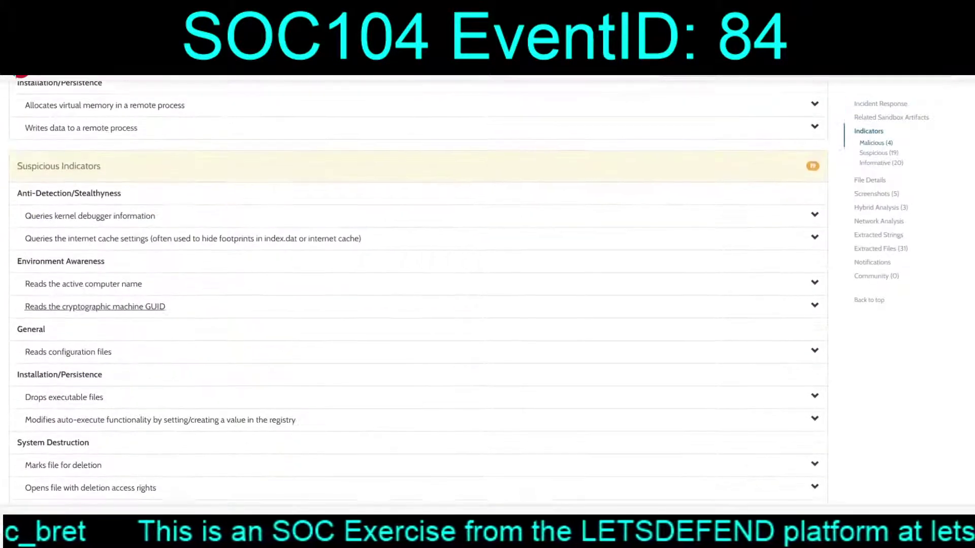
{"action": "scroll", "coordinate": [418, 315], "scroll_direction": "up", "scroll_amount": 4}
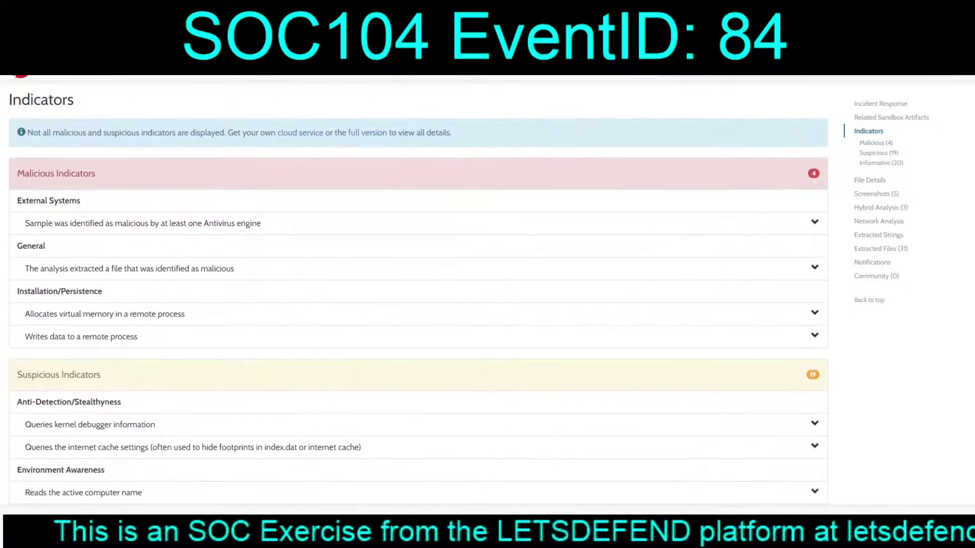
{"action": "scroll", "coordinate": [418, 284], "scroll_direction": "down", "scroll_amount": 20}
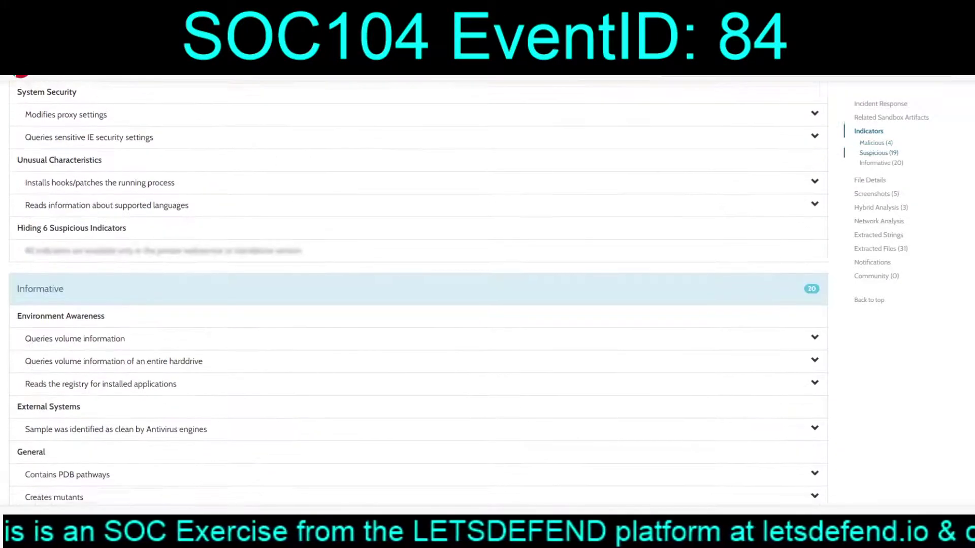
{"action": "scroll", "coordinate": [419, 284], "scroll_direction": "down", "scroll_amount": 20}
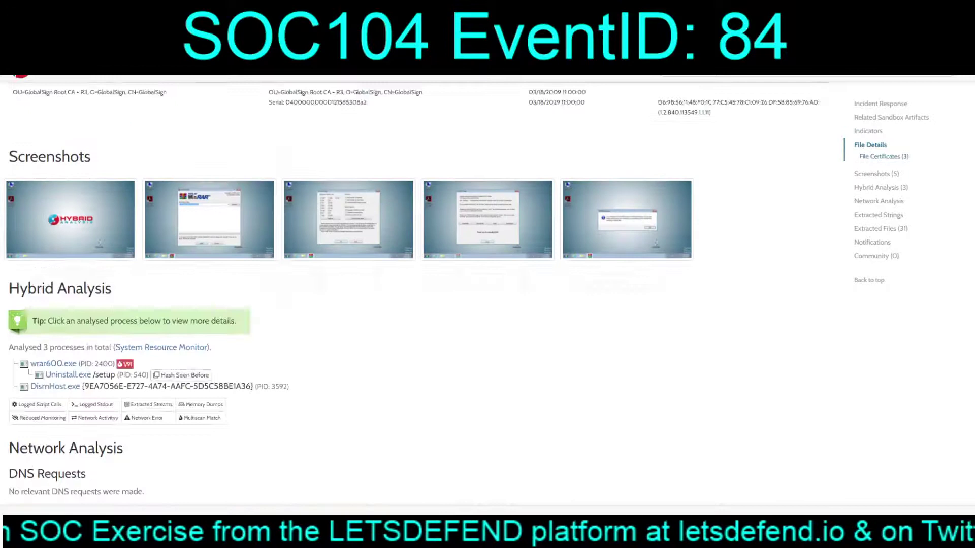
{"action": "scroll", "coordinate": [457, 279], "scroll_direction": "up", "scroll_amount": 5}
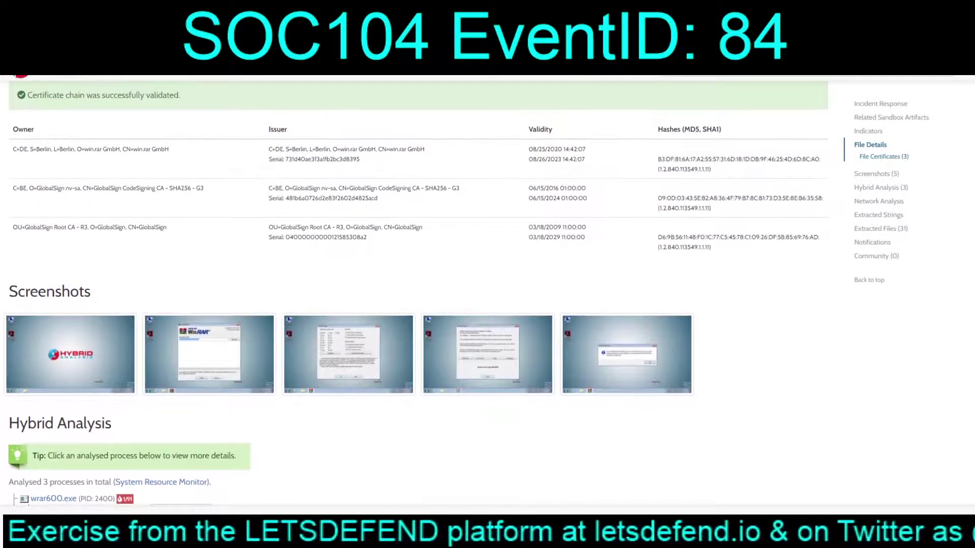
{"action": "scroll", "coordinate": [418, 285], "scroll_direction": "down", "scroll_amount": 7}
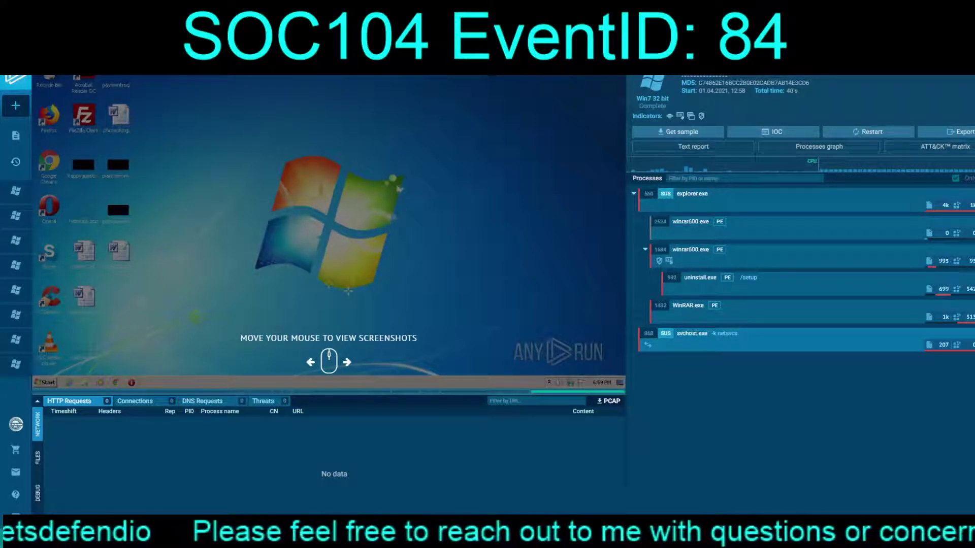
Inspect svchost.exe's danger behaviour of loading the dropped RarExt.dll, then dismiss the details.
{"action": "left_click", "coordinate": [762, 341]}
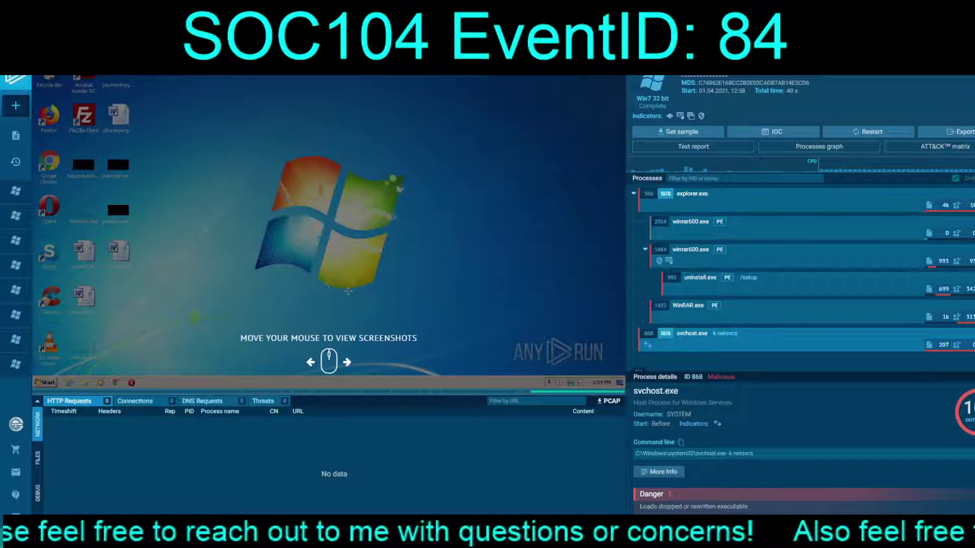
{"action": "left_click", "coordinate": [693, 506]}
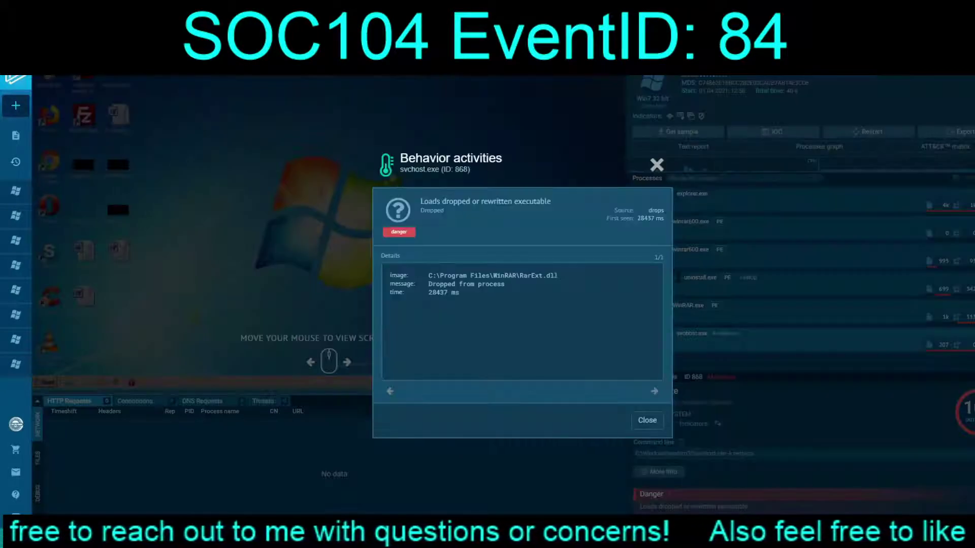
{"action": "left_click_drag", "start_coordinate": [559, 276], "coordinate": [527, 275]}
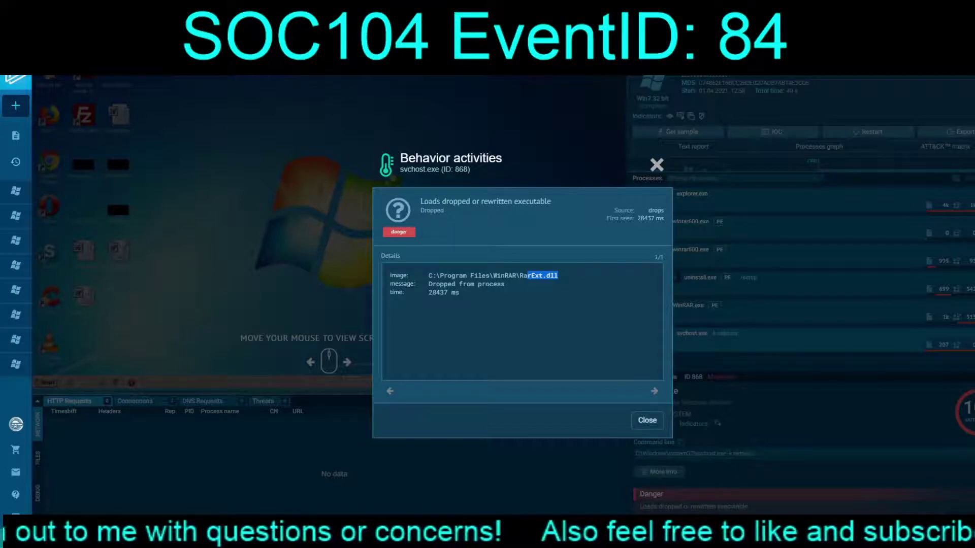
{"action": "left_click", "coordinate": [647, 421]}
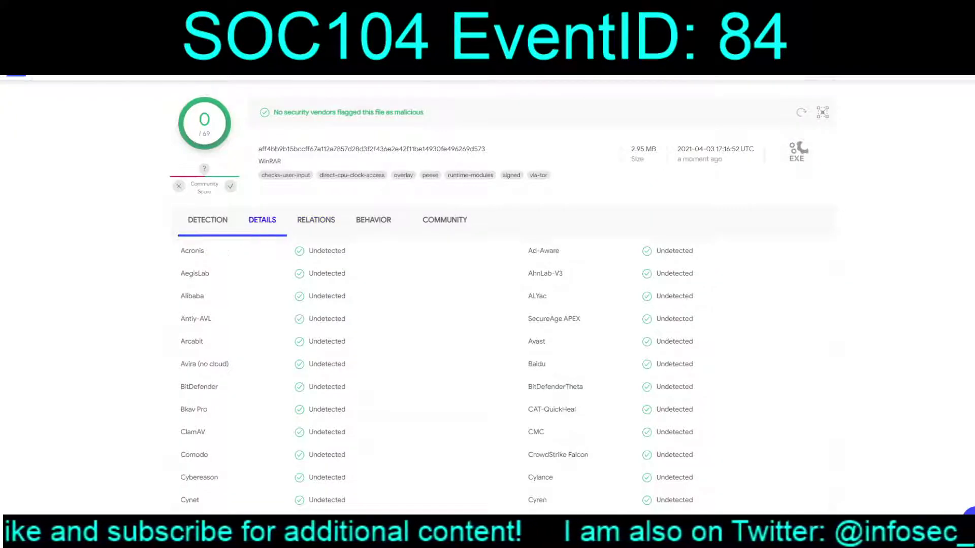
Recheck the WinRAR file's basic properties and 0/69 detections, then return to LetsDefend Monitoring.
{"action": "left_click", "coordinate": [263, 219]}
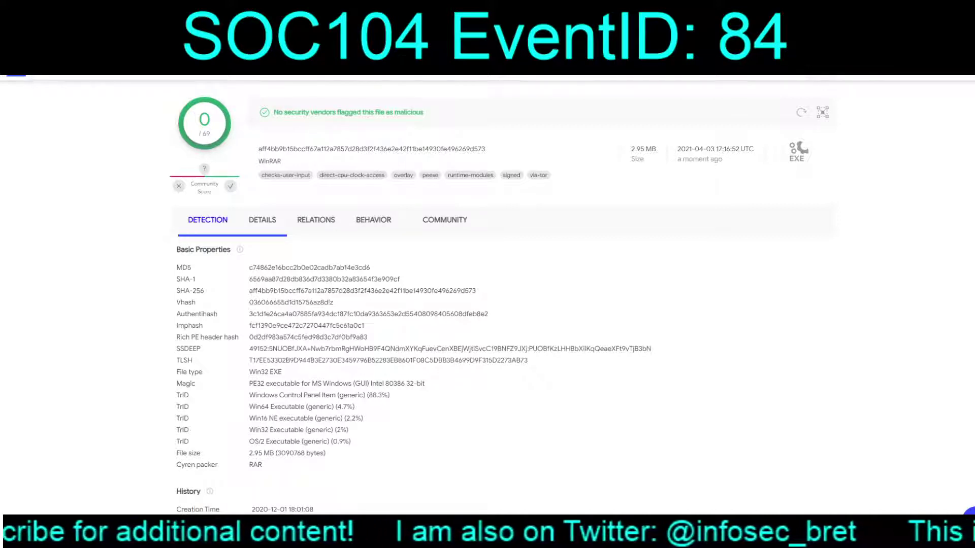
{"action": "left_click", "coordinate": [208, 220]}
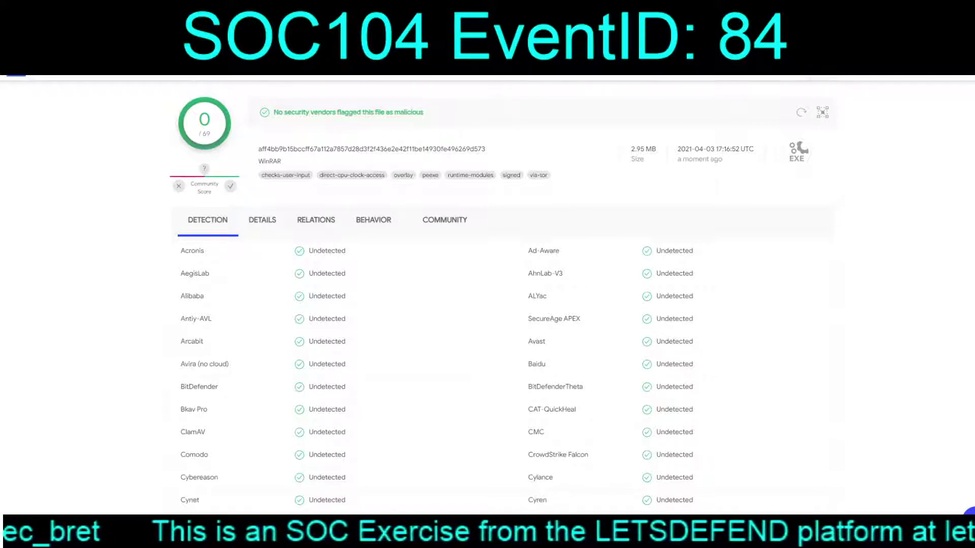
{"action": "key", "text": "ctrl+shift+Tab"}
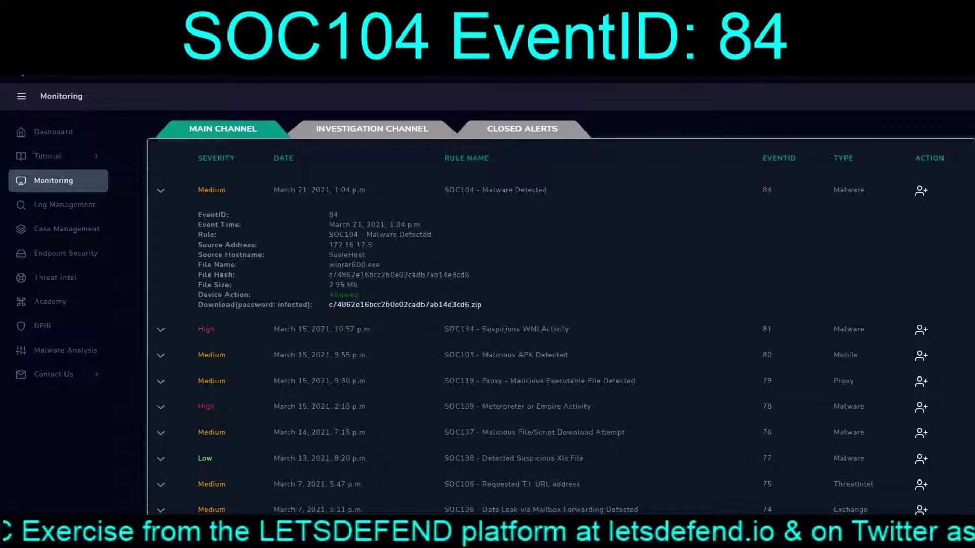
Take ownership of the SOC104 EventID 84 Malware Detected alert and start a case for it.
{"action": "left_click_drag", "start_coordinate": [432, 235], "coordinate": [366, 235]}
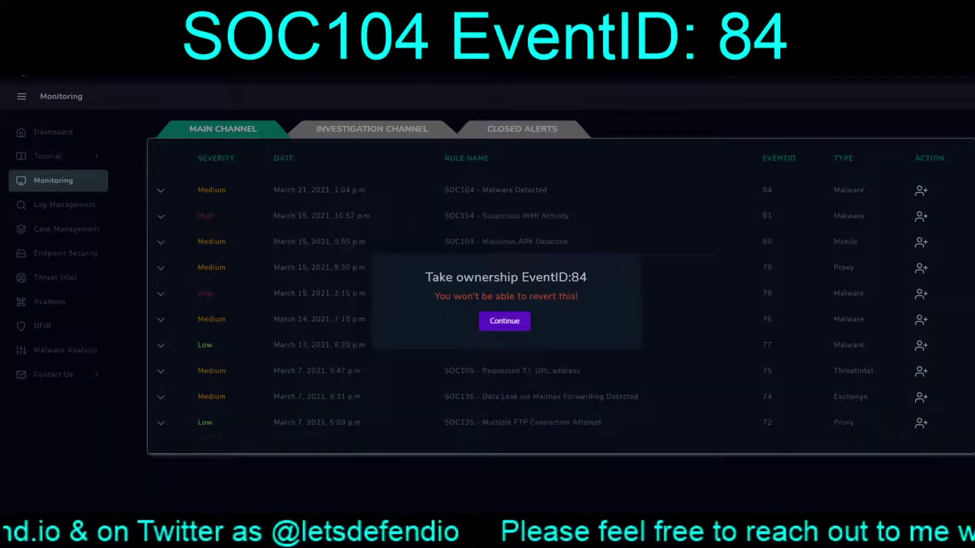
{"action": "key", "text": "Escape"}
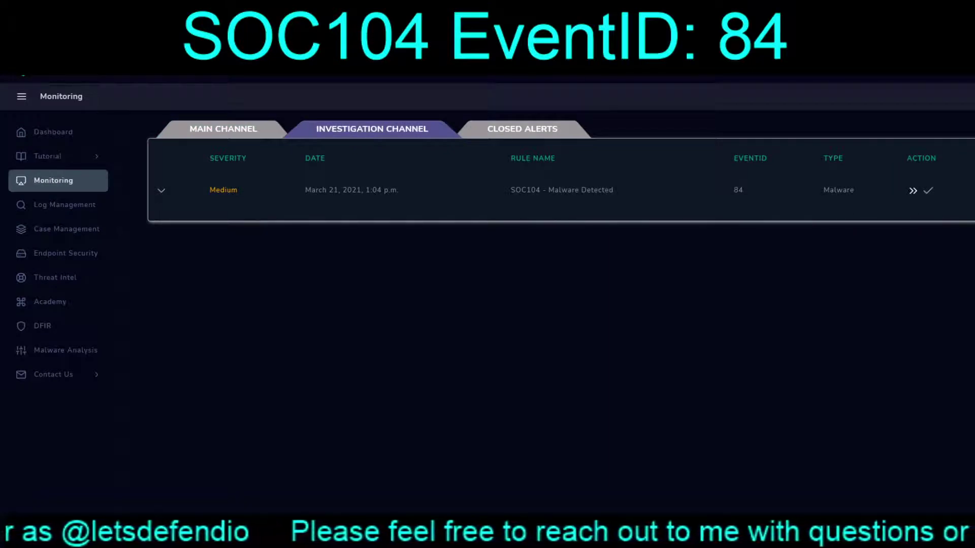
{"action": "left_click", "coordinate": [162, 191]}
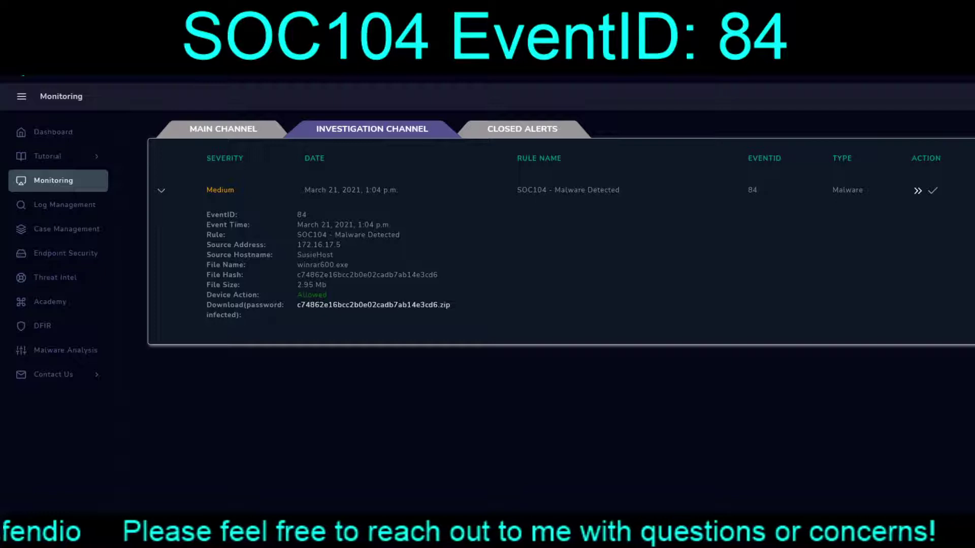
{"action": "left_click", "coordinate": [918, 191]}
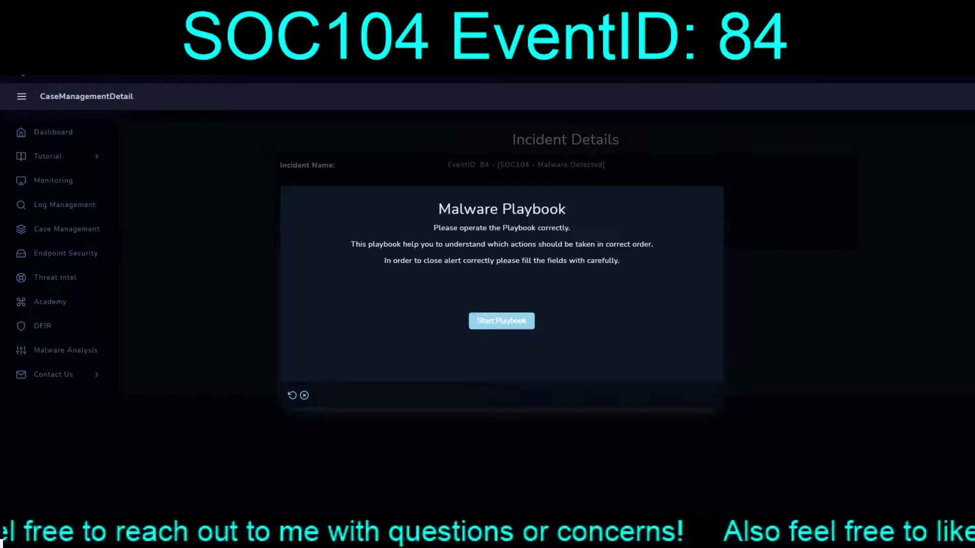
Complete the Malware Playbook with threat indicator Other, answering the quarantine question, and finish it.
{"action": "left_click", "coordinate": [502, 321]}
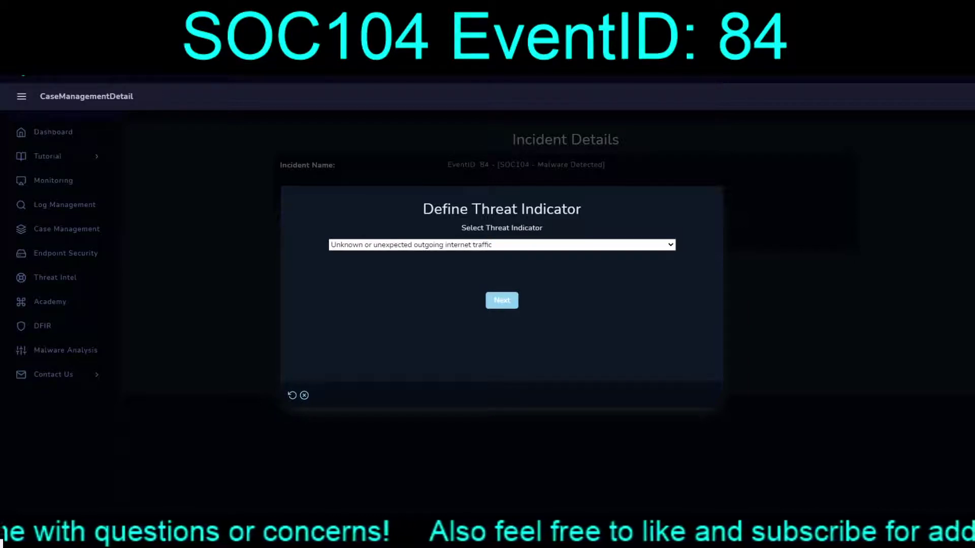
{"action": "left_click", "coordinate": [502, 290]}
{"action": "left_click", "coordinate": [501, 301]}
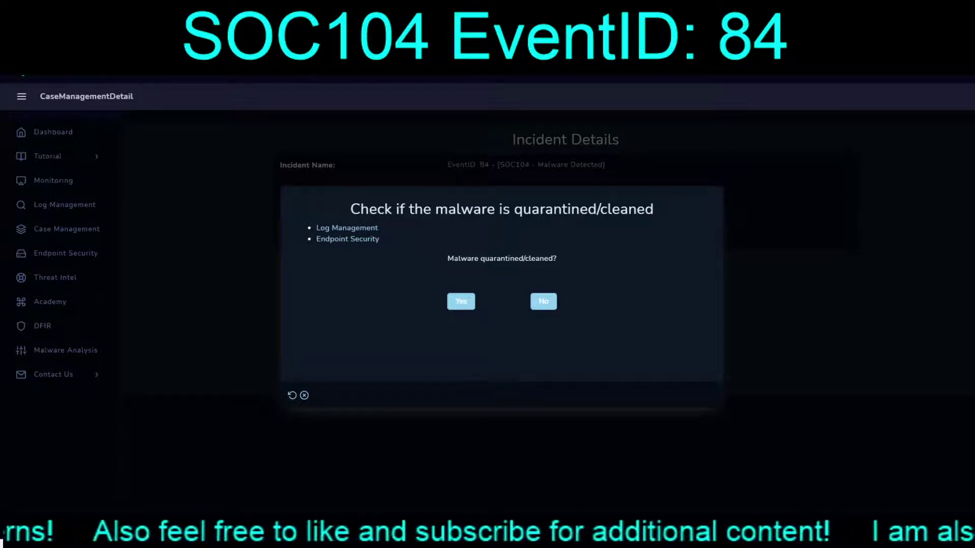
{"action": "left_click", "coordinate": [544, 302]}
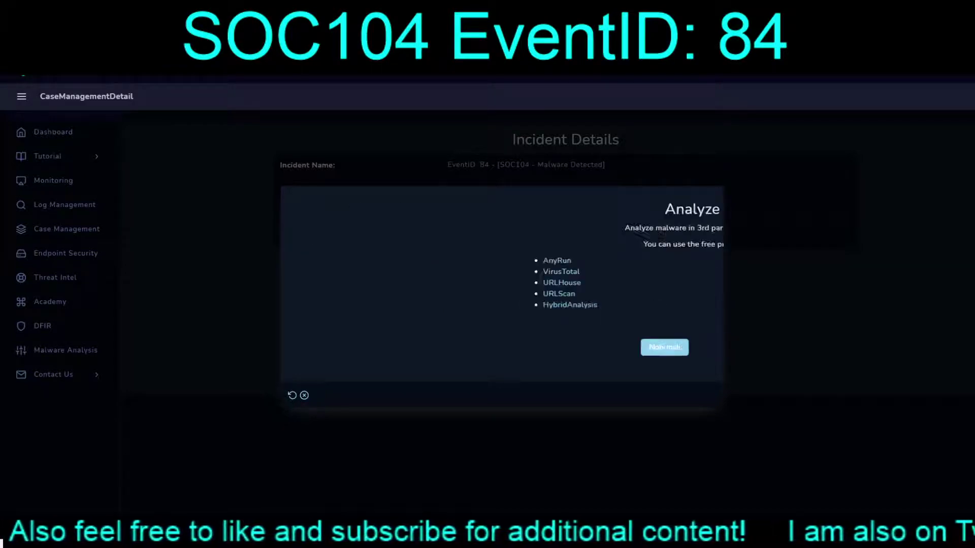
{"action": "left_click", "coordinate": [549, 347]}
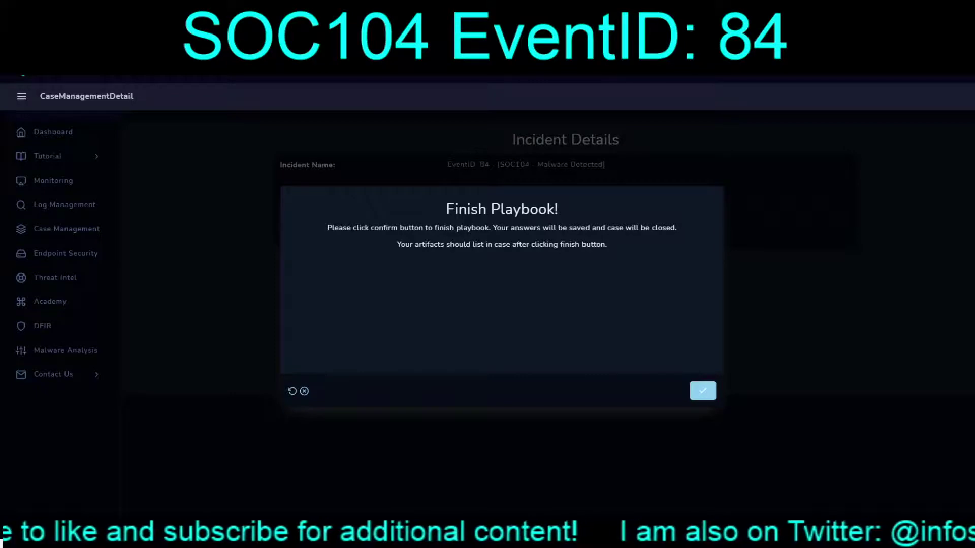
{"action": "left_click", "coordinate": [703, 391]}
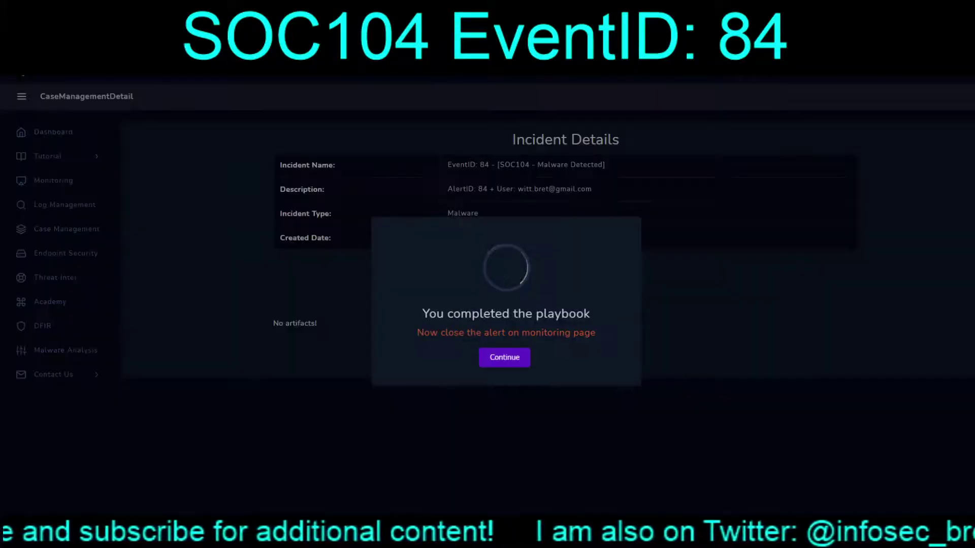
{"action": "left_click", "coordinate": [505, 358]}
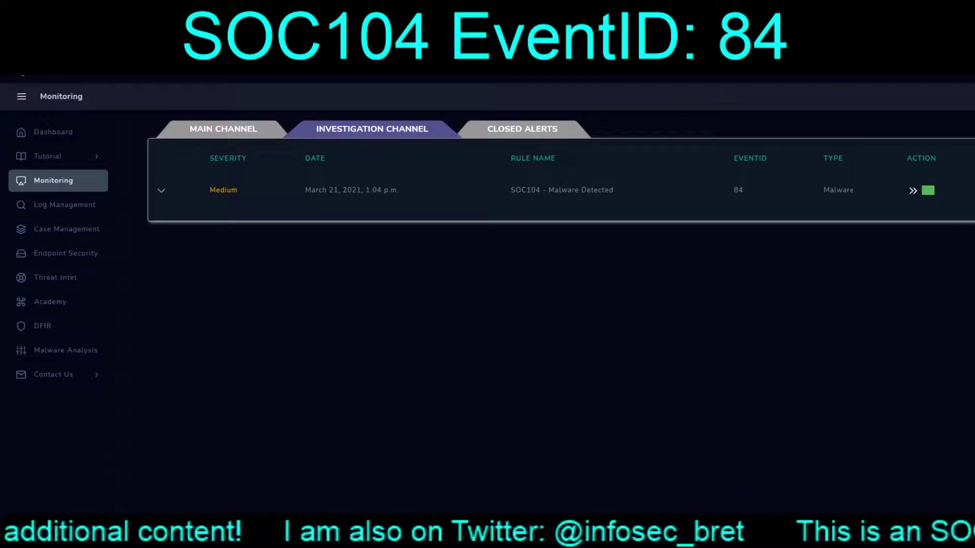
Close the EventID 84 alert as False Positive, noting it's a legit Win-RAR installer from the vendor.
{"action": "left_click", "coordinate": [928, 190]}
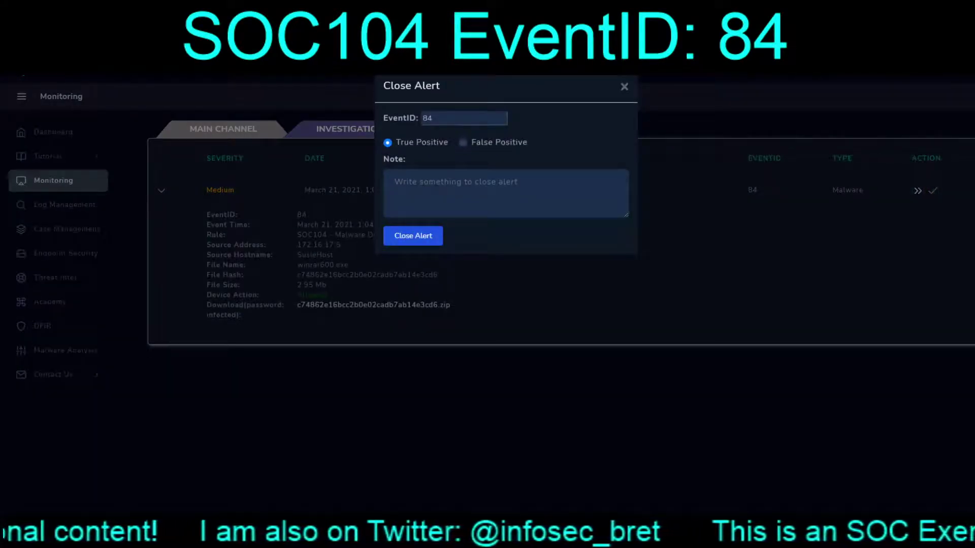
{"action": "left_click", "coordinate": [463, 143]}
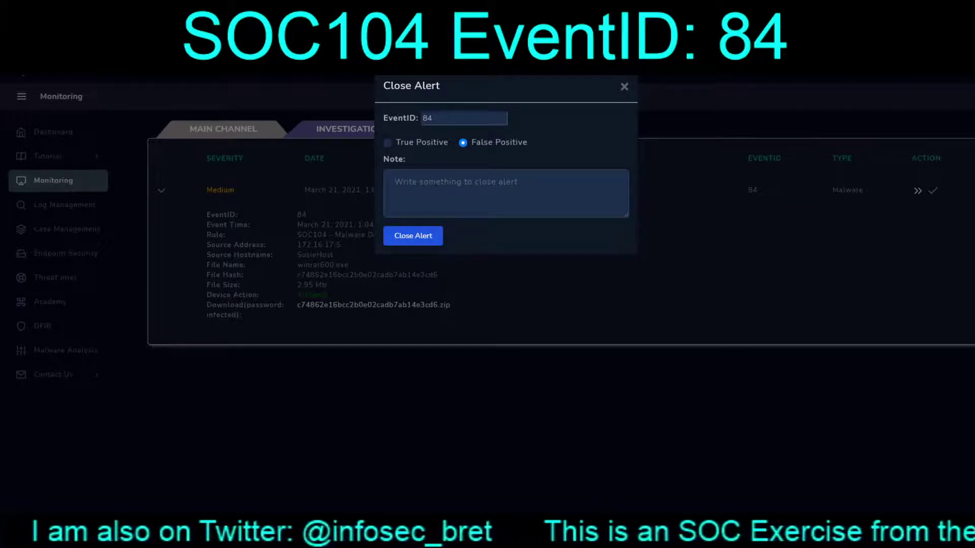
{"action": "type", "text": "FP"}
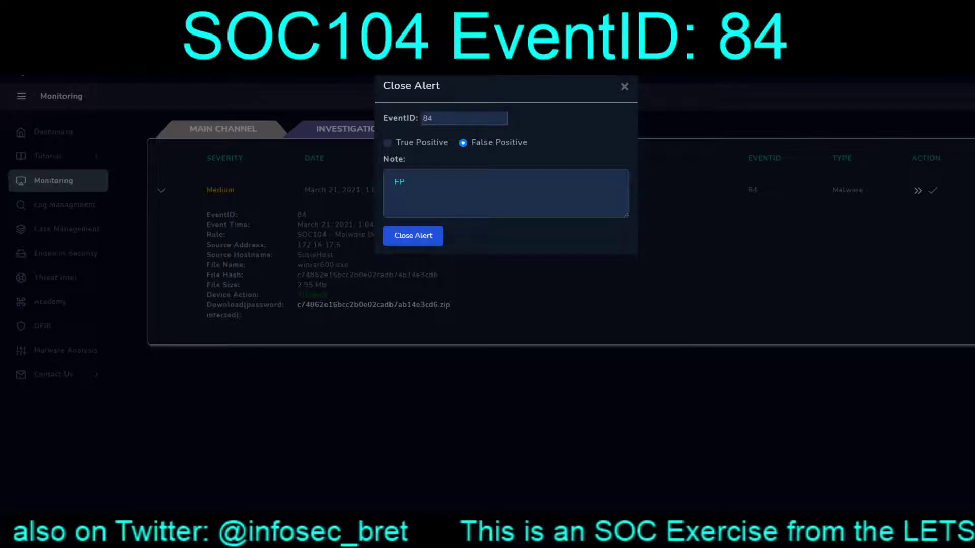
{"action": "key", "text": "BackSpace"}
{"action": "key", "text": "BackSpace"}
{"action": "type", "text": "N"}
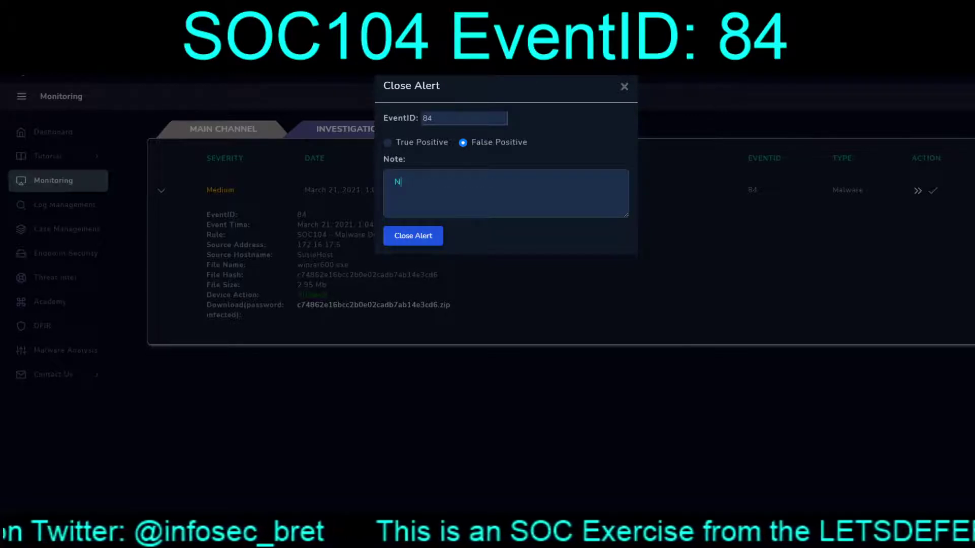
{"action": "type", "text": "o malware, th"}
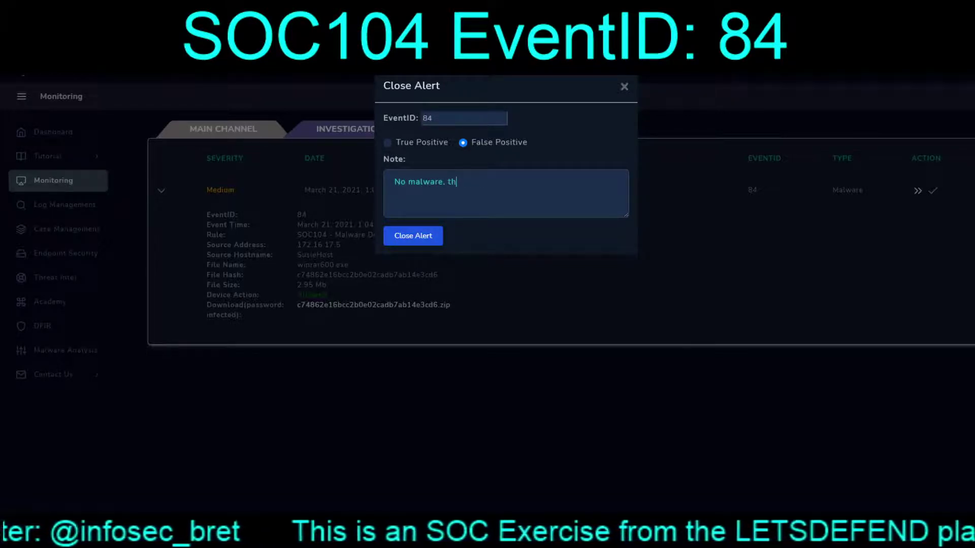
{"action": "type", "text": "is is a legit"}
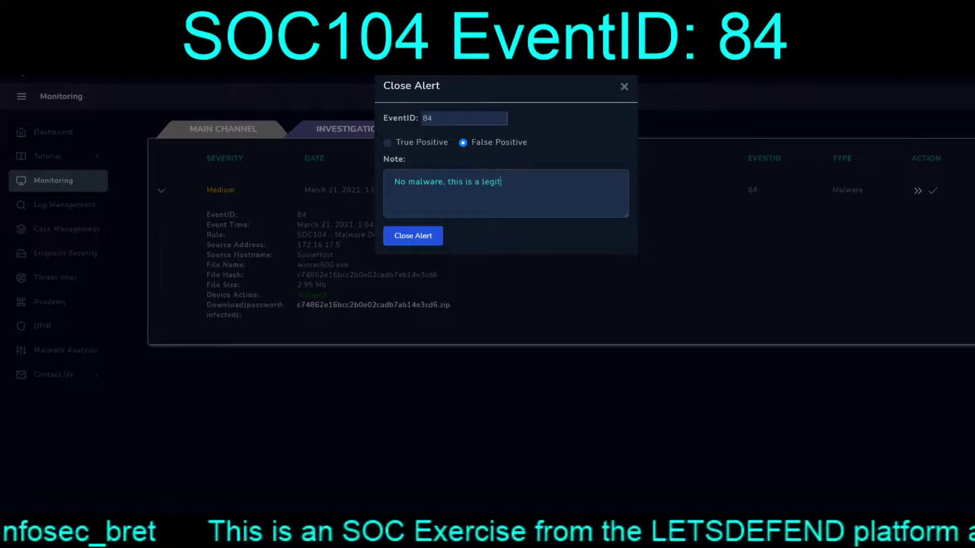
{"action": "type", "text": " installer for"}
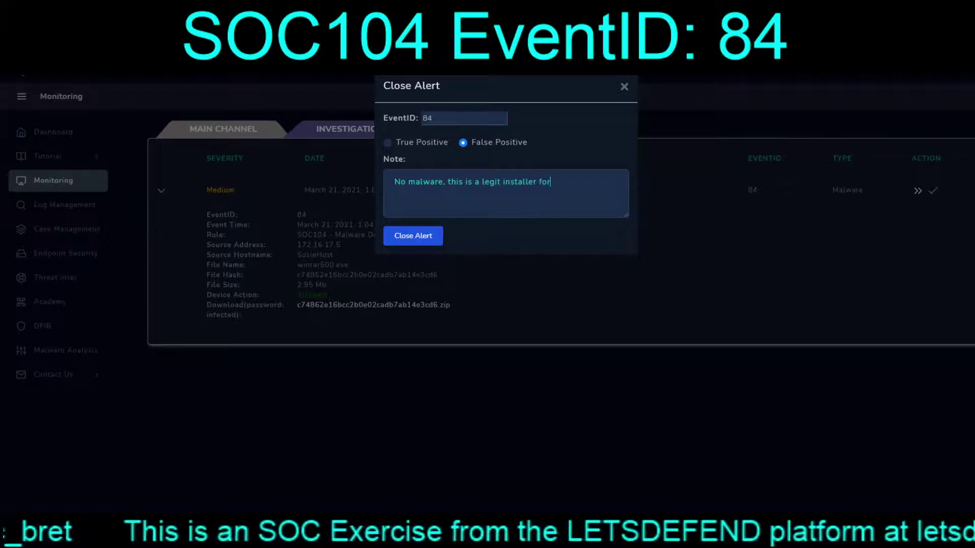
{"action": "type", "text": " the Win-RA"}
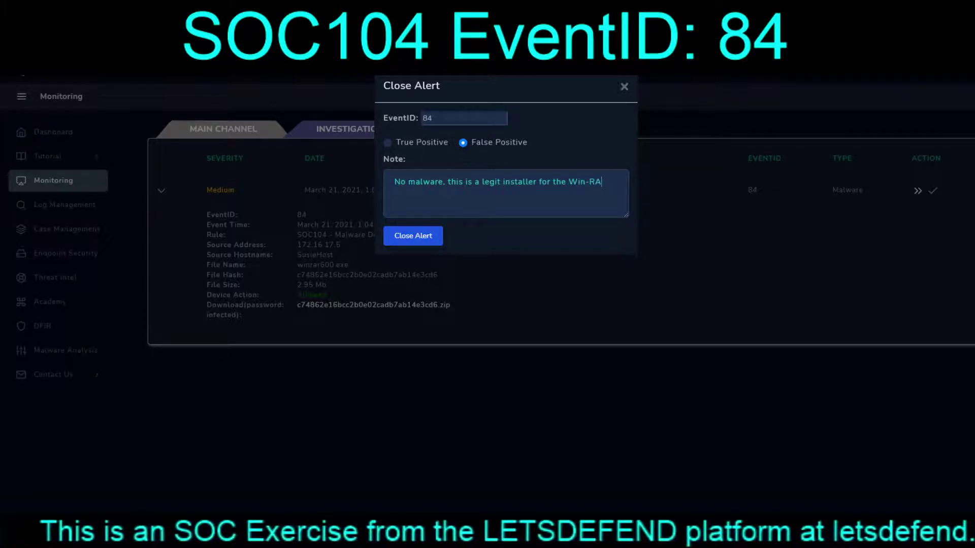
{"action": "type", "text": "R application"}
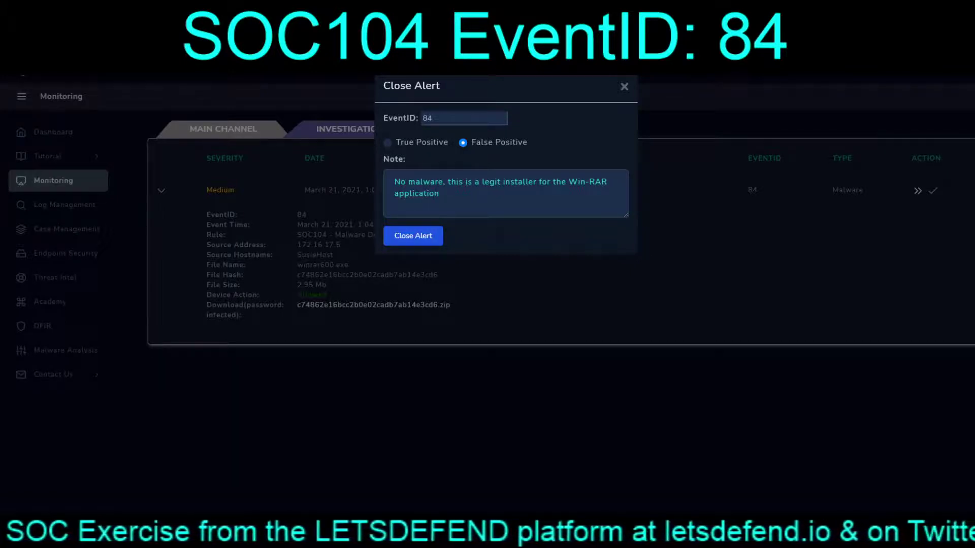
{"action": "type", "text": " pulled from th"}
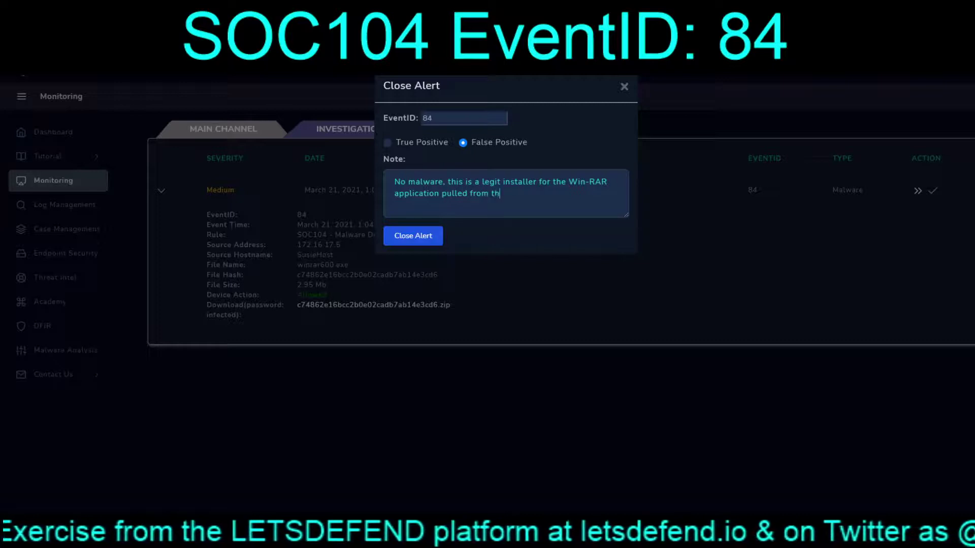
{"action": "type", "text": "e vendors w"}
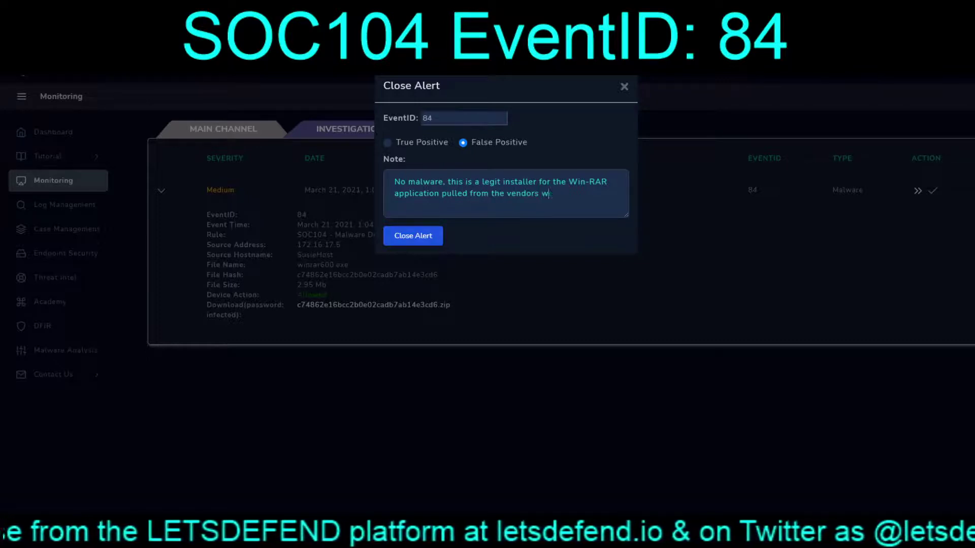
{"action": "type", "text": "ebsite."}
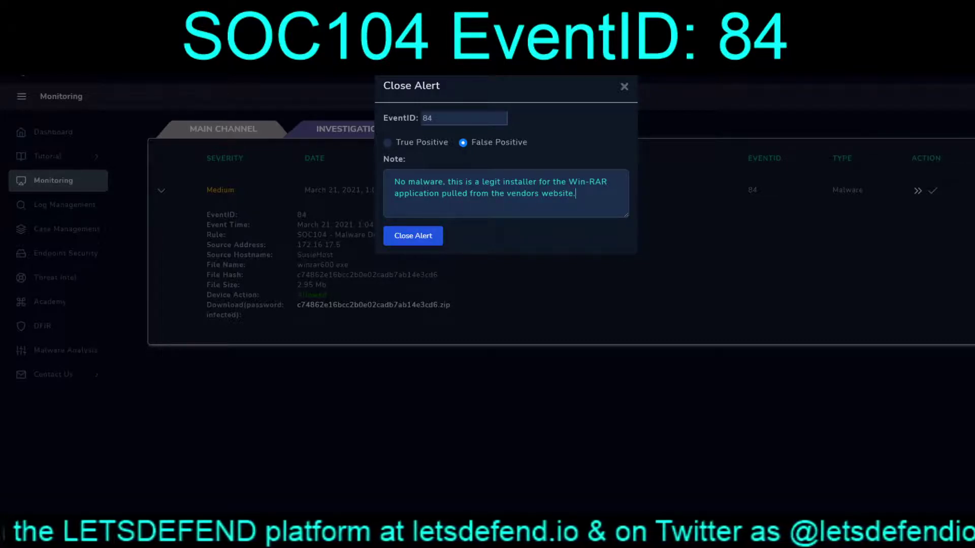
{"action": "left_click", "coordinate": [412, 236]}
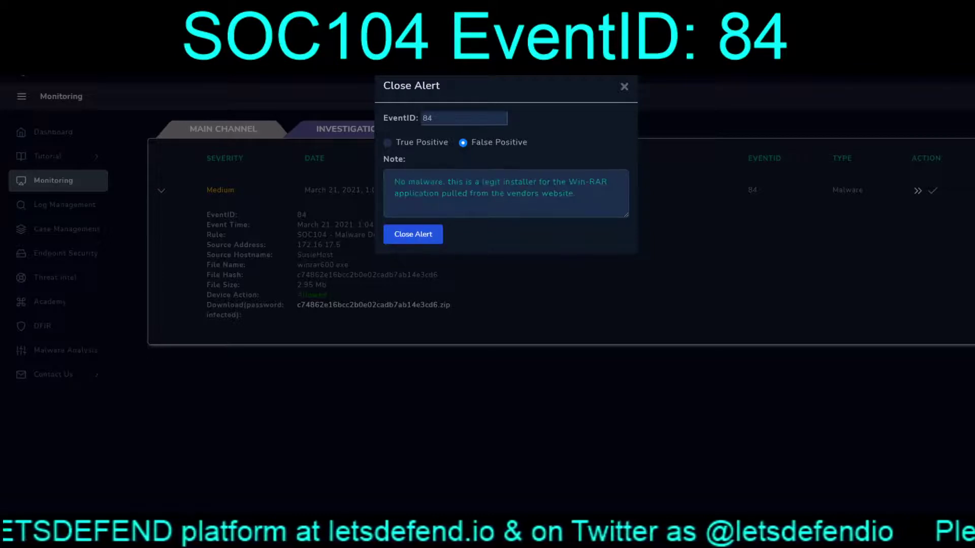
{"action": "key", "text": "Return"}
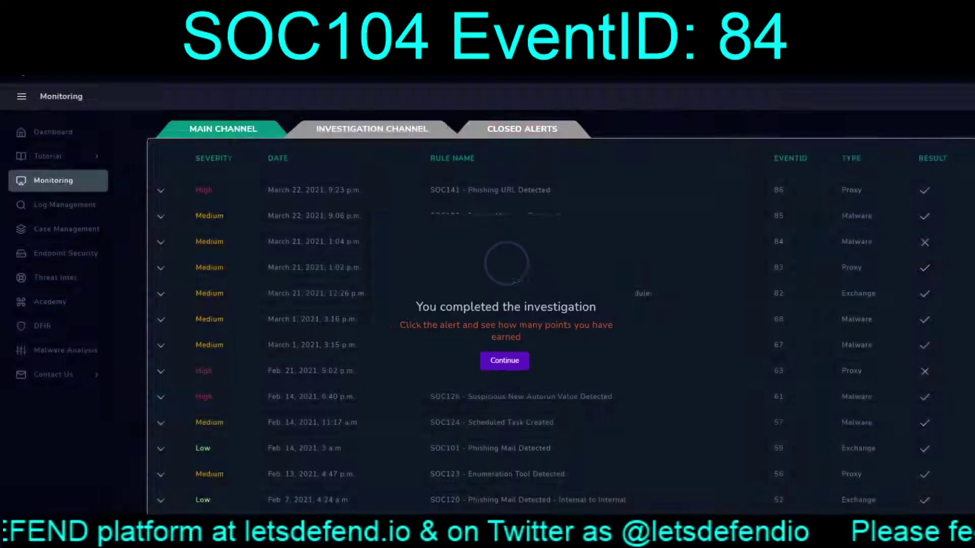
Dismiss the completion notice and view the closed SOC104 EventID 84 alert's scoring.
{"action": "key", "text": "Return"}
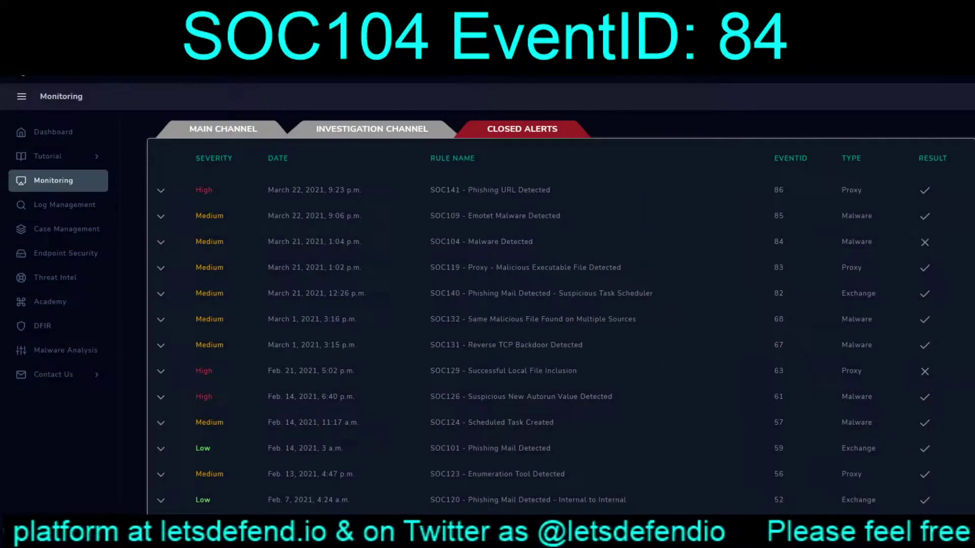
{"action": "left_click", "coordinate": [161, 242]}
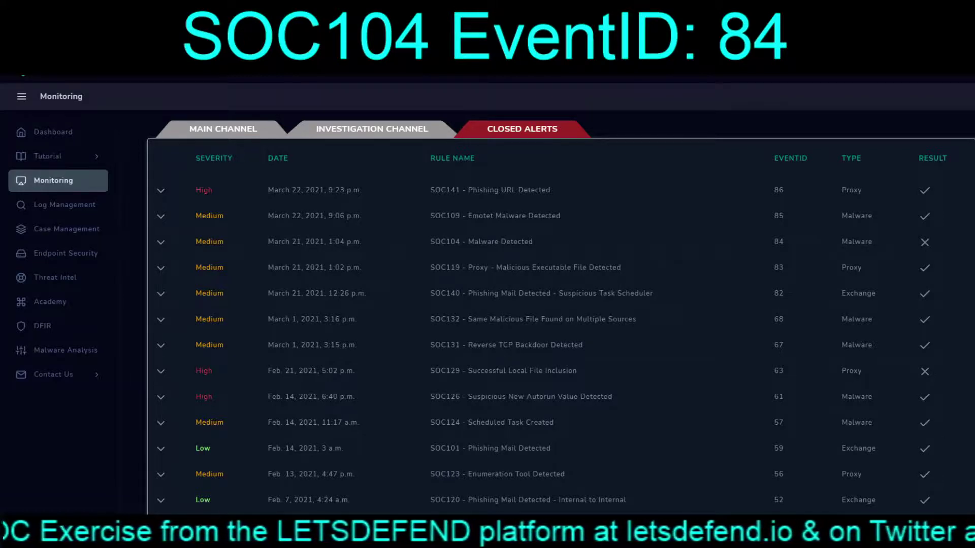
Expand the closed SOC104 EventID 84 alert to show its False Positive -2 score and playbook answers.
{"action": "left_click", "coordinate": [161, 242]}
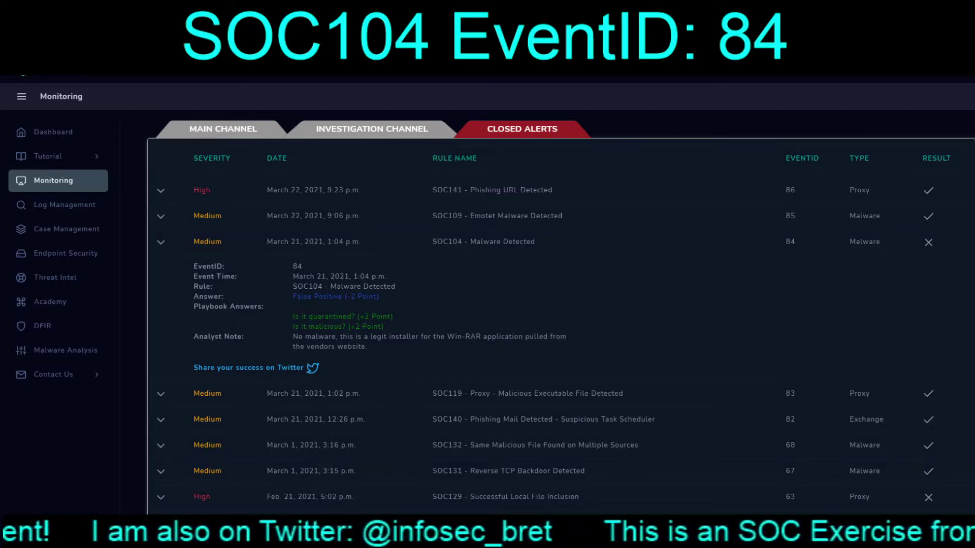
Switch back to the Main Channel list showing open alerts like SOC141 EventID 88.
{"action": "left_click", "coordinate": [223, 129]}
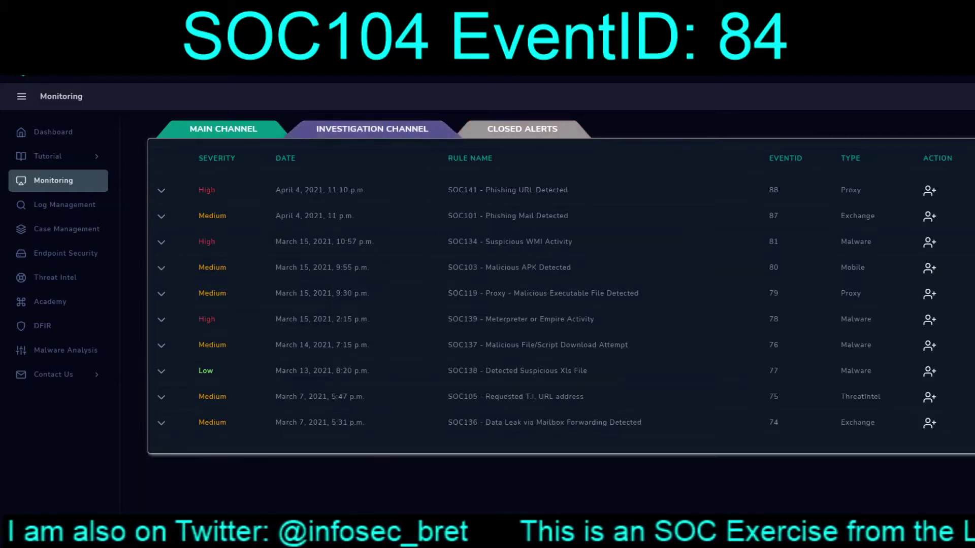